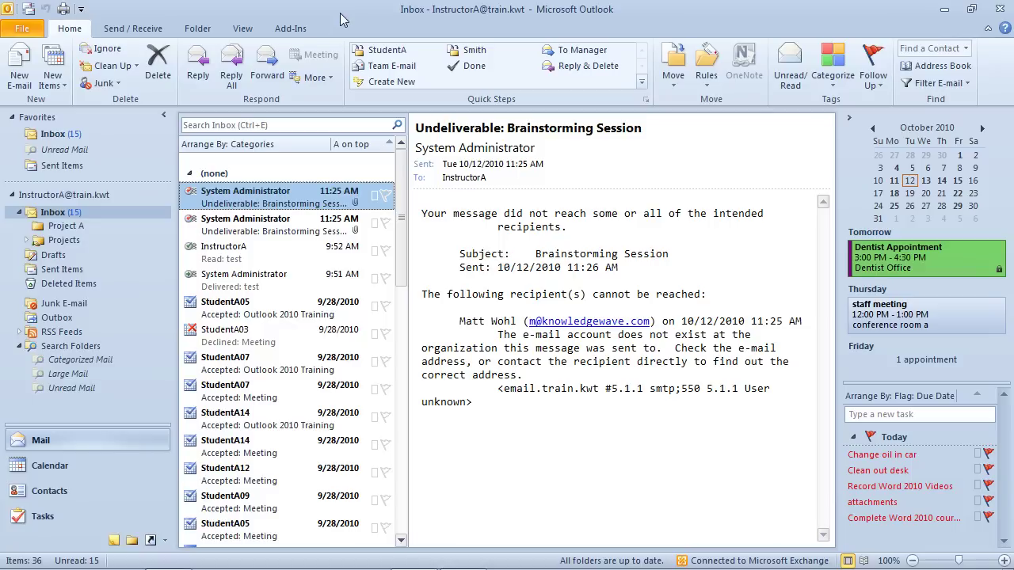
Step: Switch to the Tasks To-Do List showing the 12 existing tasks
click(43, 516)
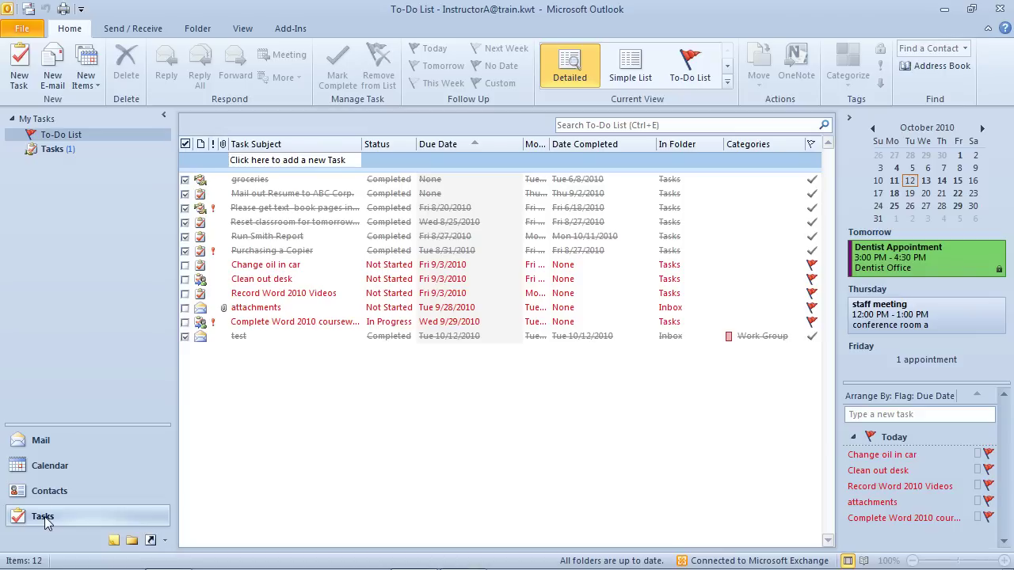
Step: Create task 'clean my office' starting today, Tue 10/12/2010, and due Thu 10/14/2010
click(21, 70)
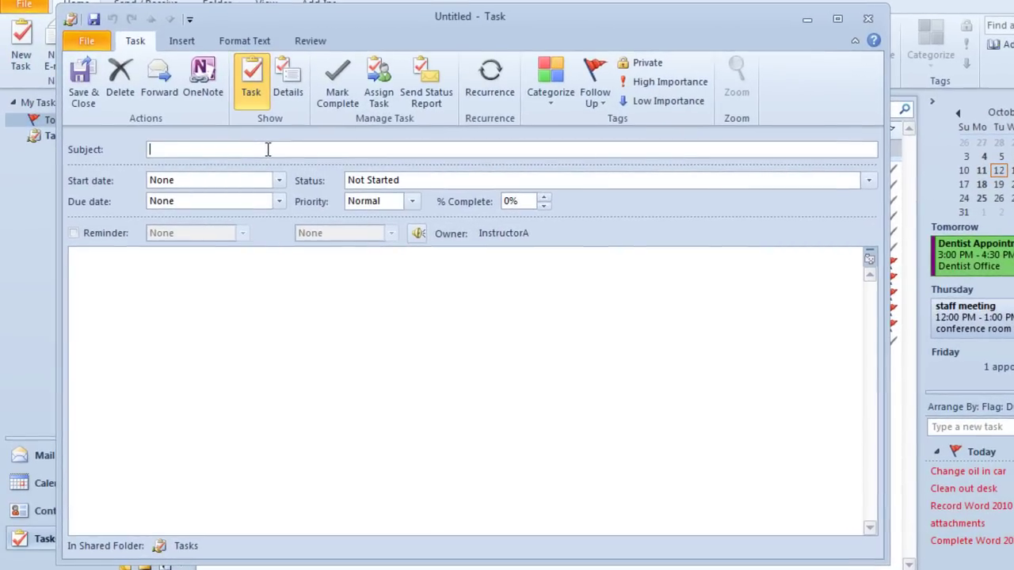
text(clean my office)
click(279, 181)
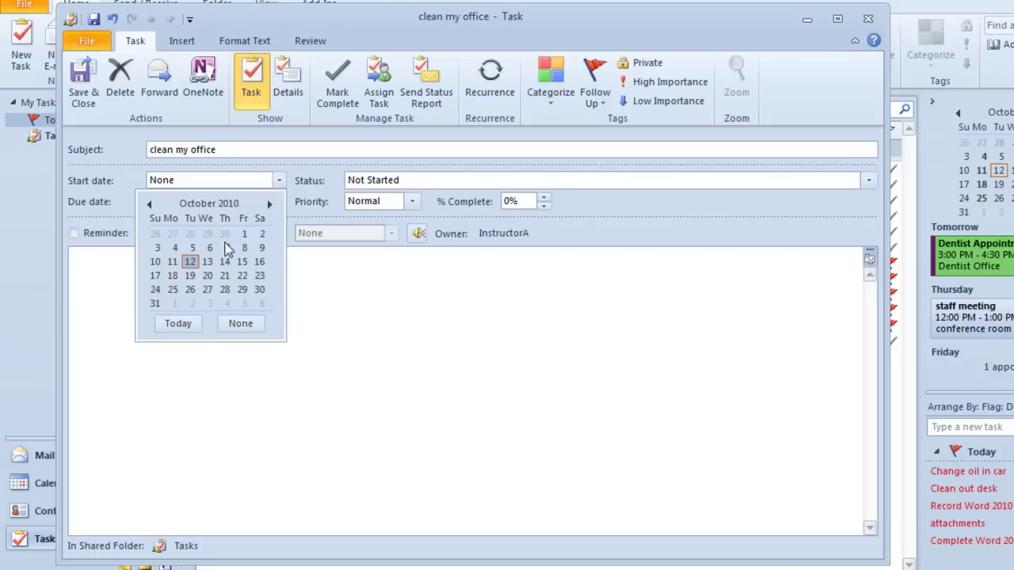
click(187, 323)
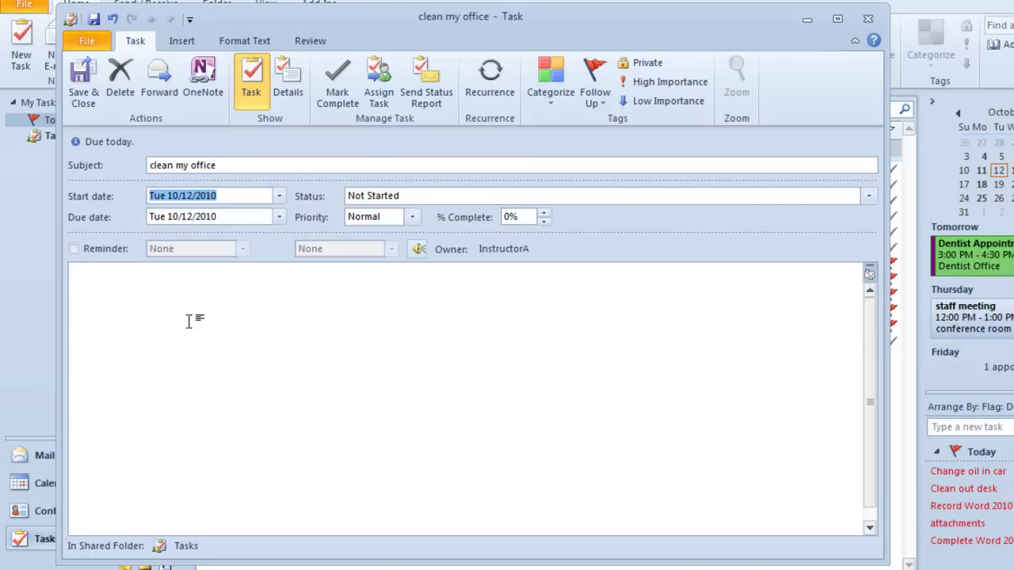
click(279, 216)
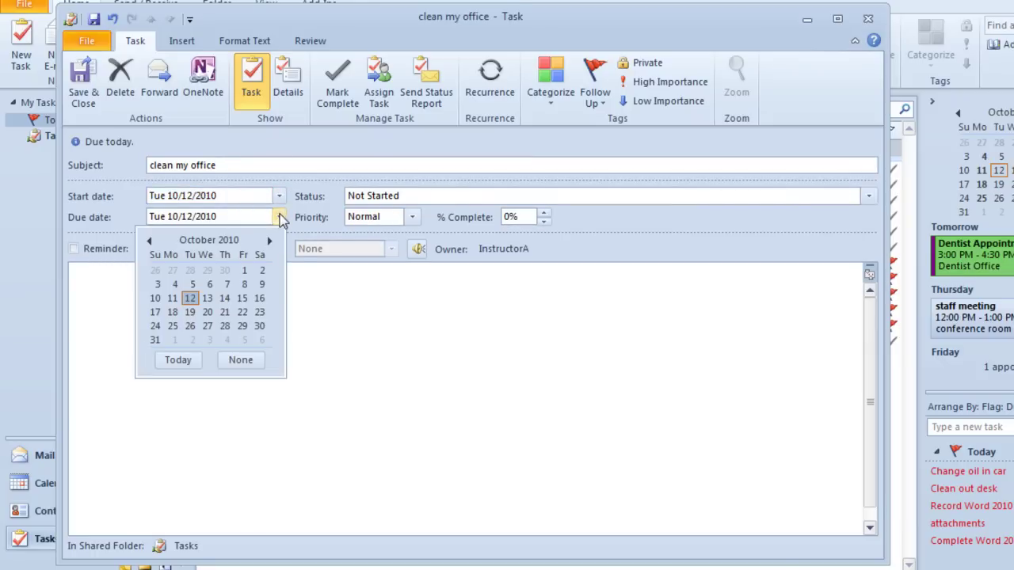
click(225, 299)
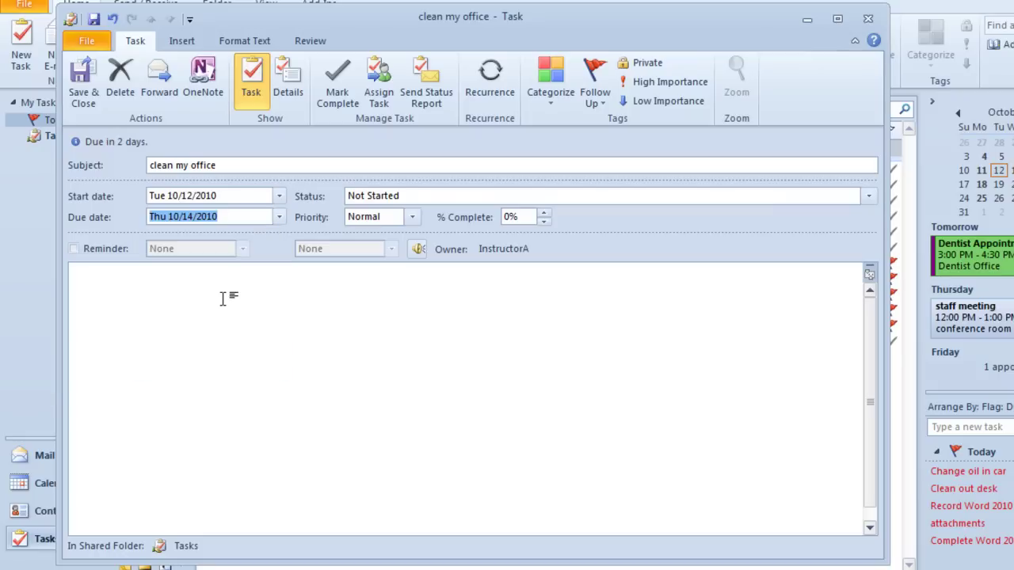
click(869, 197)
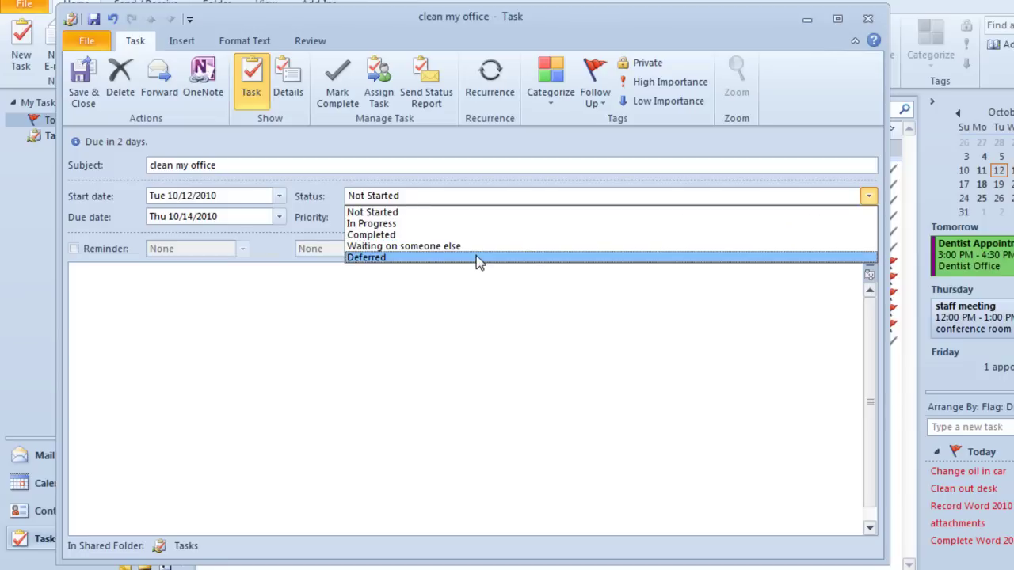
Step: Keep status Not Started and priority Normal, stepping % Complete up to 100% and back to 0%
click(373, 213)
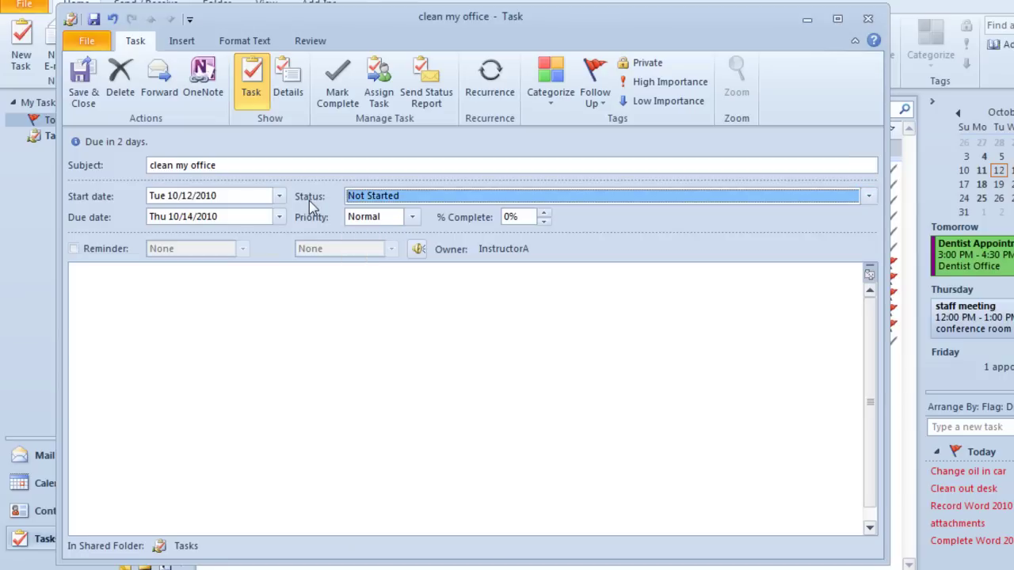
click(412, 217)
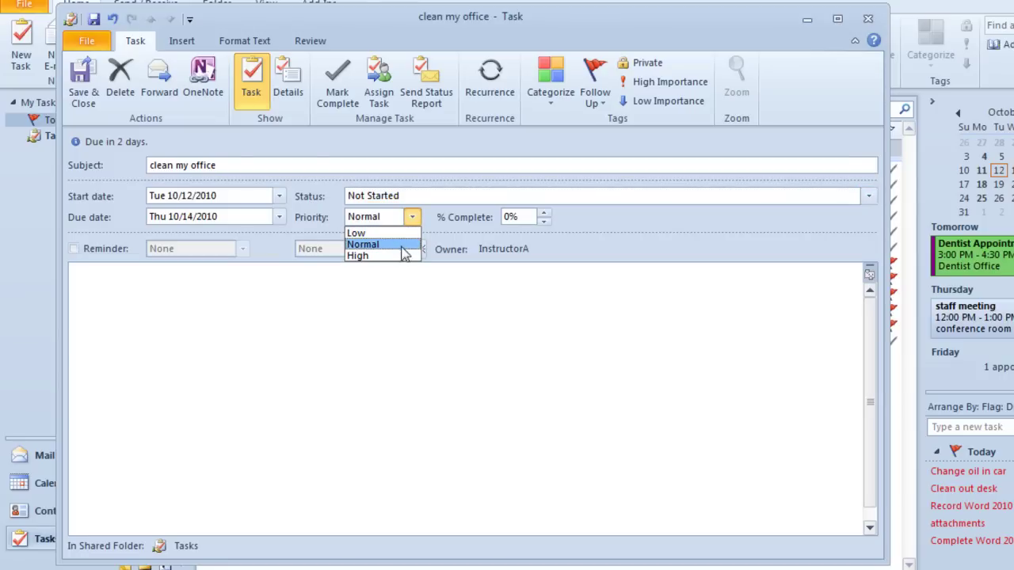
click(398, 247)
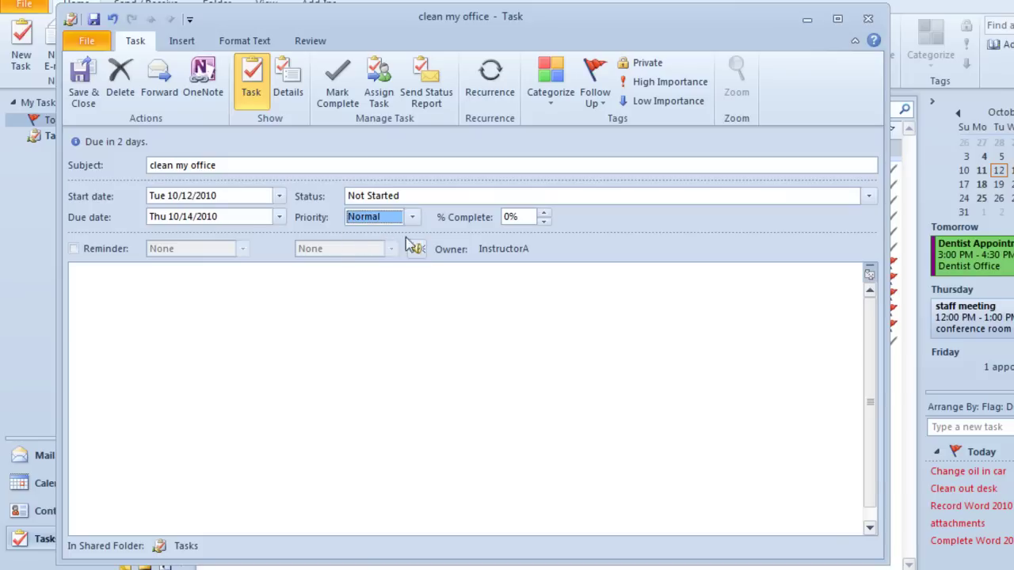
click(545, 214)
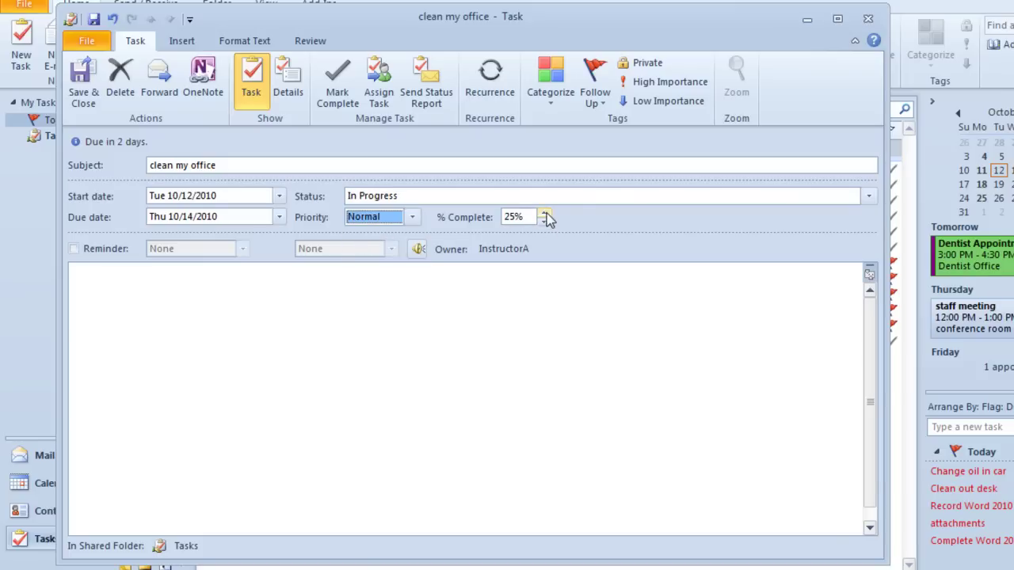
click(545, 214)
click(545, 214)
click(545, 214)
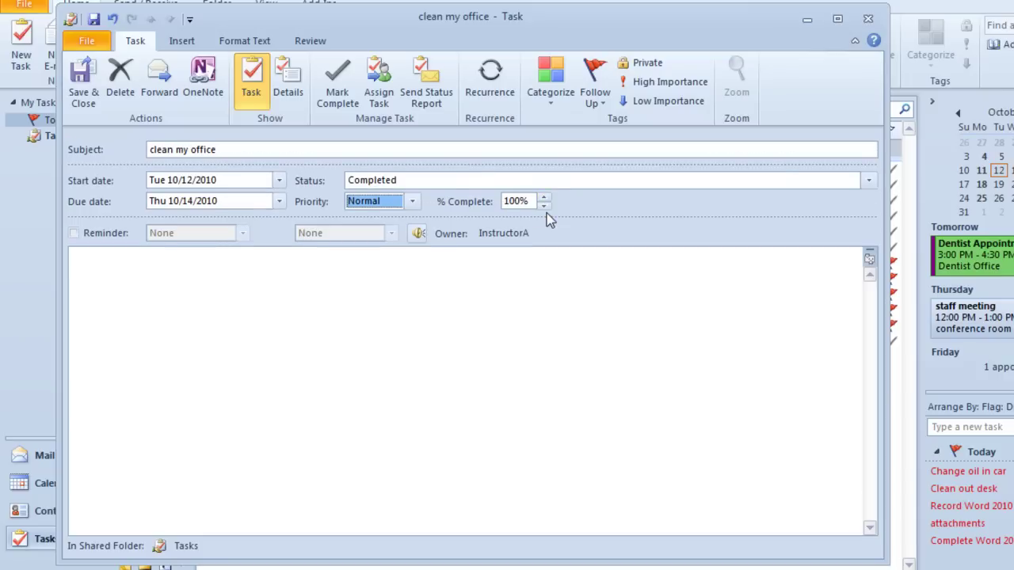
click(545, 219)
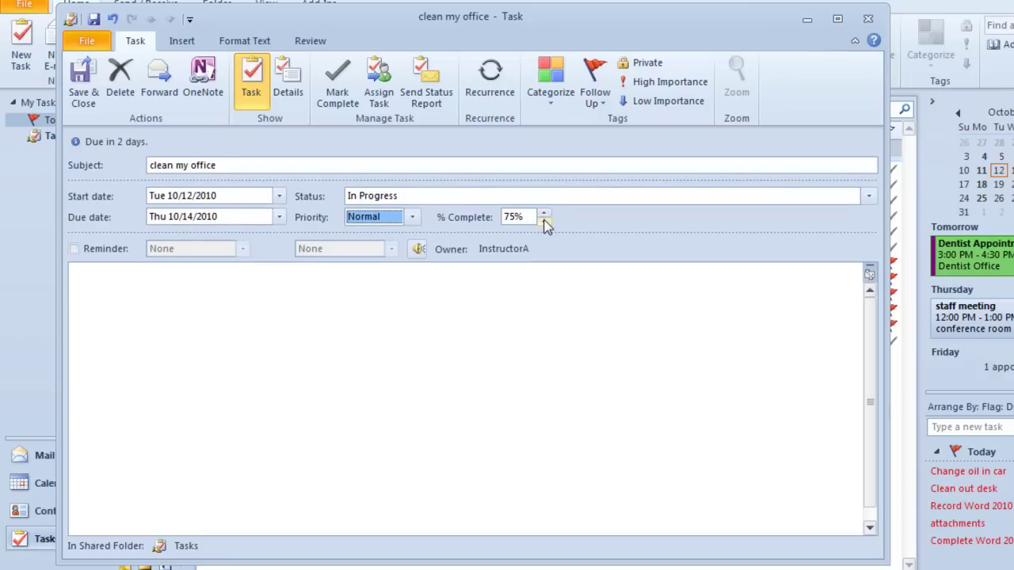
click(545, 224)
click(545, 224)
click(545, 225)
Step: Enter 5% complete, reset it to 0%, and enable a 9:00 AM reminder on 10/14/2010
click(523, 217)
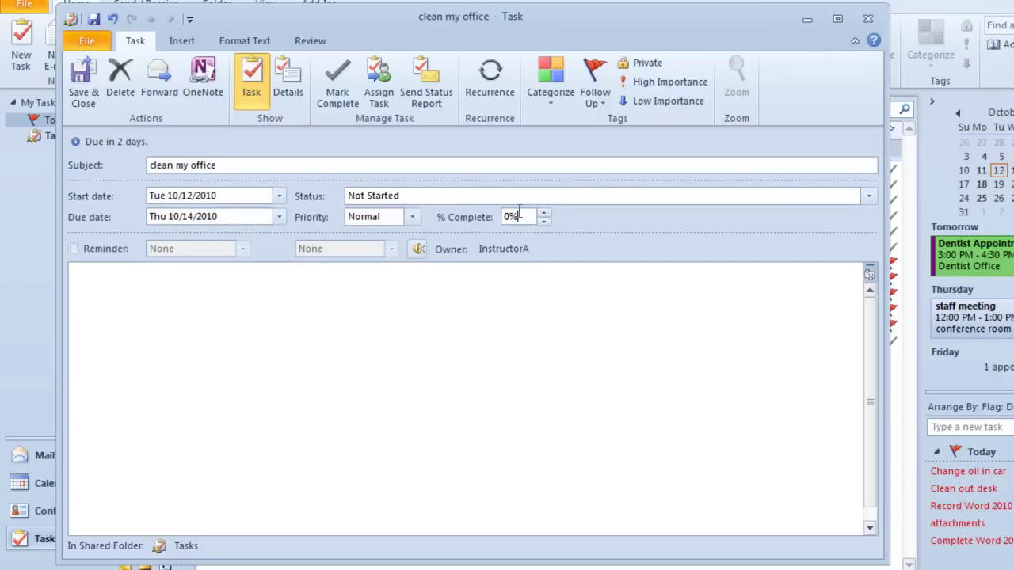
key(BackSpace)
key(BackSpace)
text(5)
key(Tab)
click(545, 223)
click(74, 248)
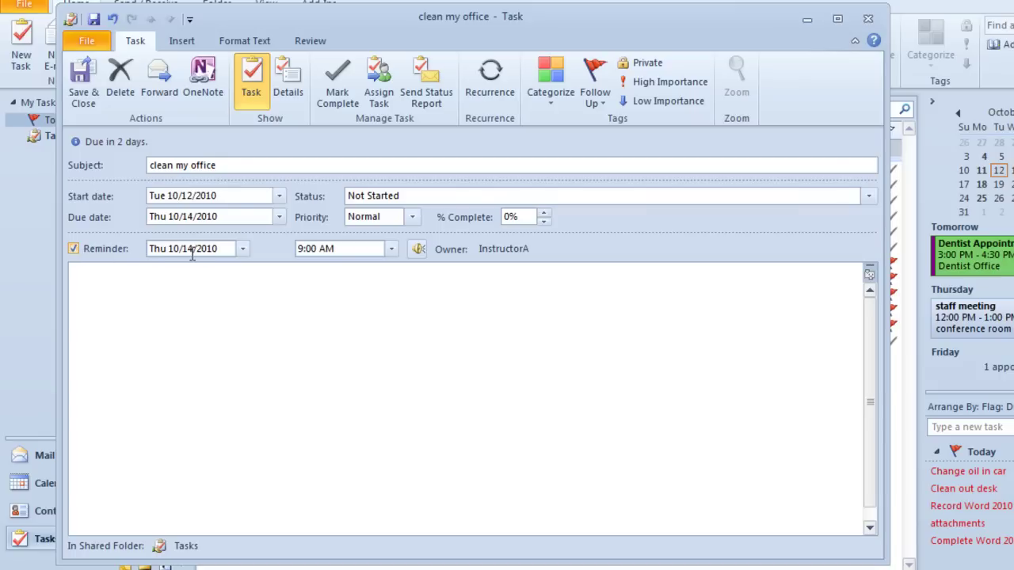
click(289, 87)
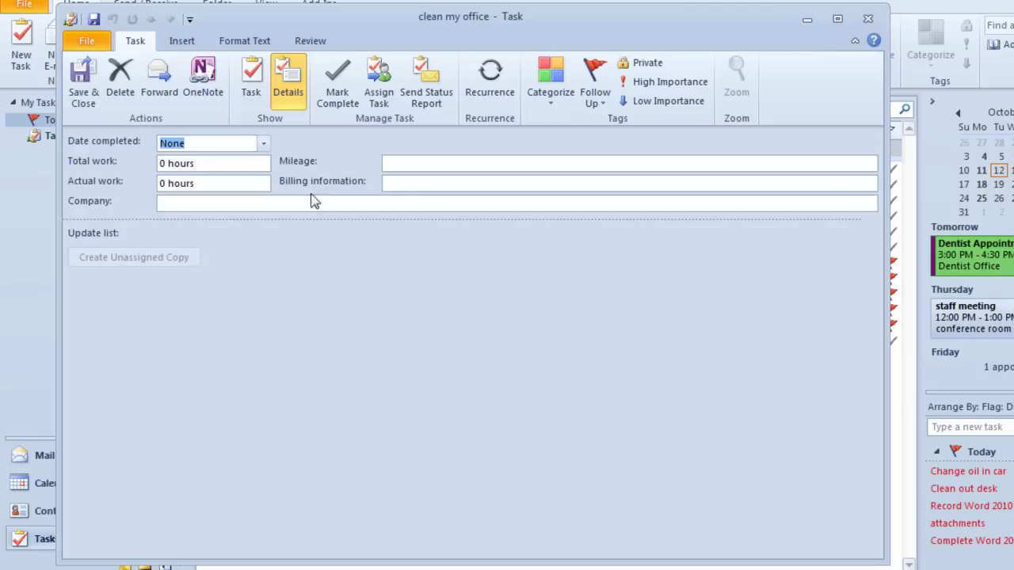
click(260, 89)
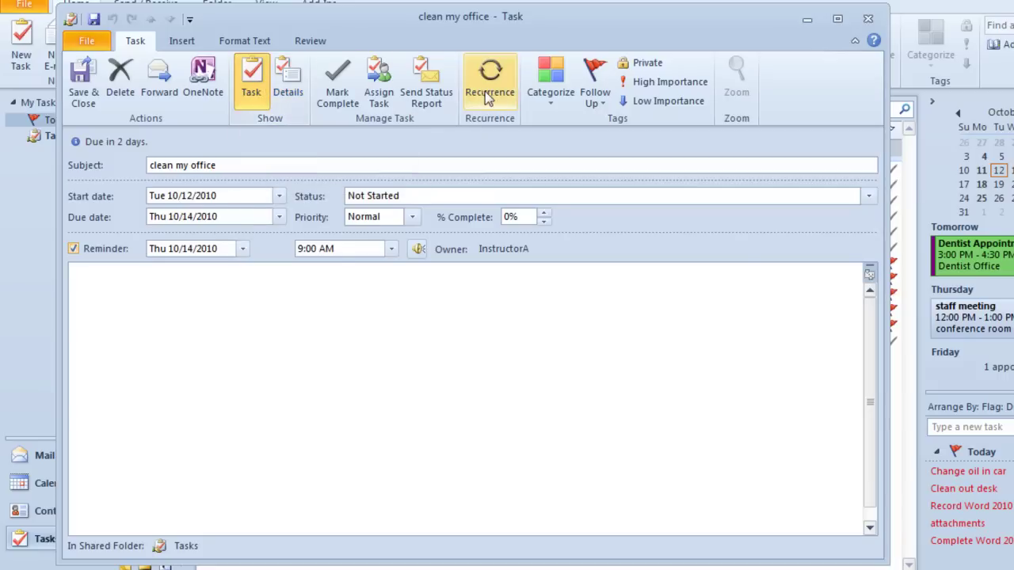
Step: Assign the clean my office task to the Personal category
click(552, 93)
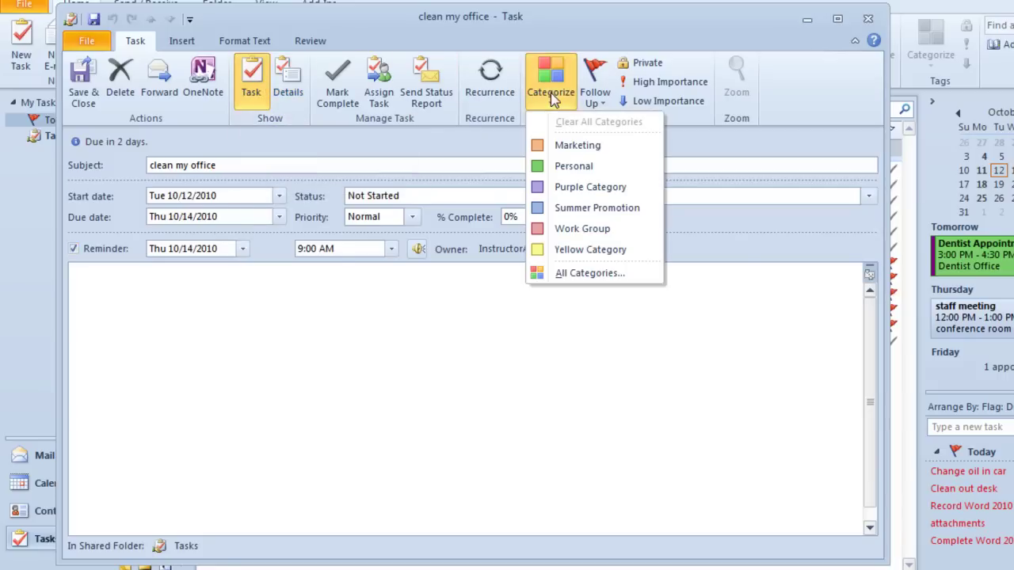
click(572, 168)
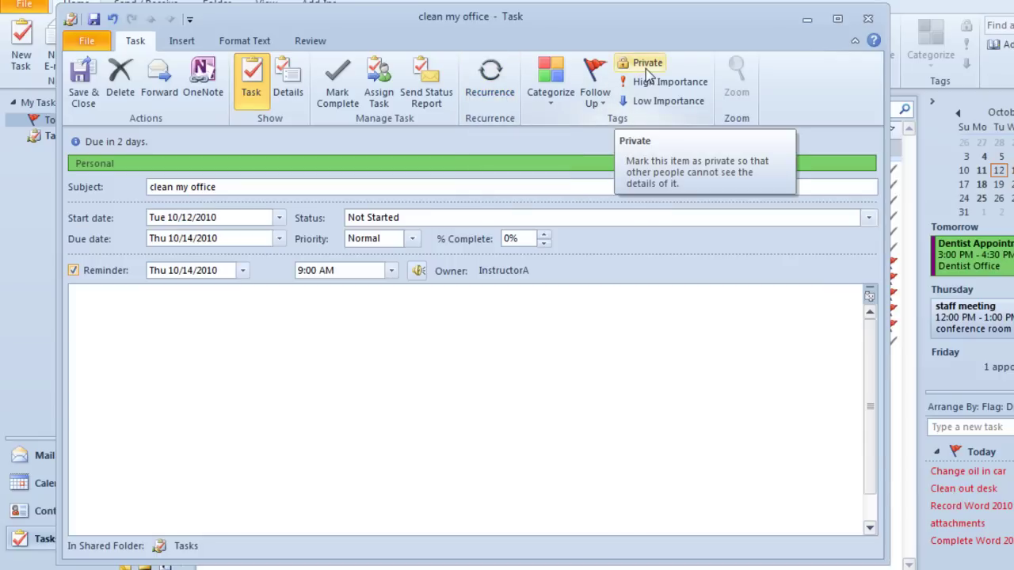
click(380, 99)
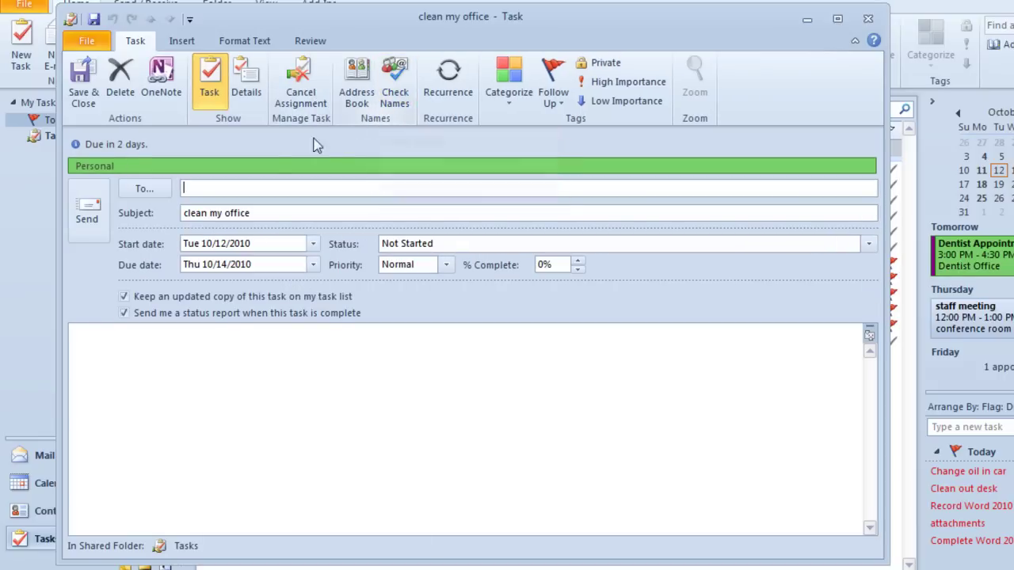
click(149, 191)
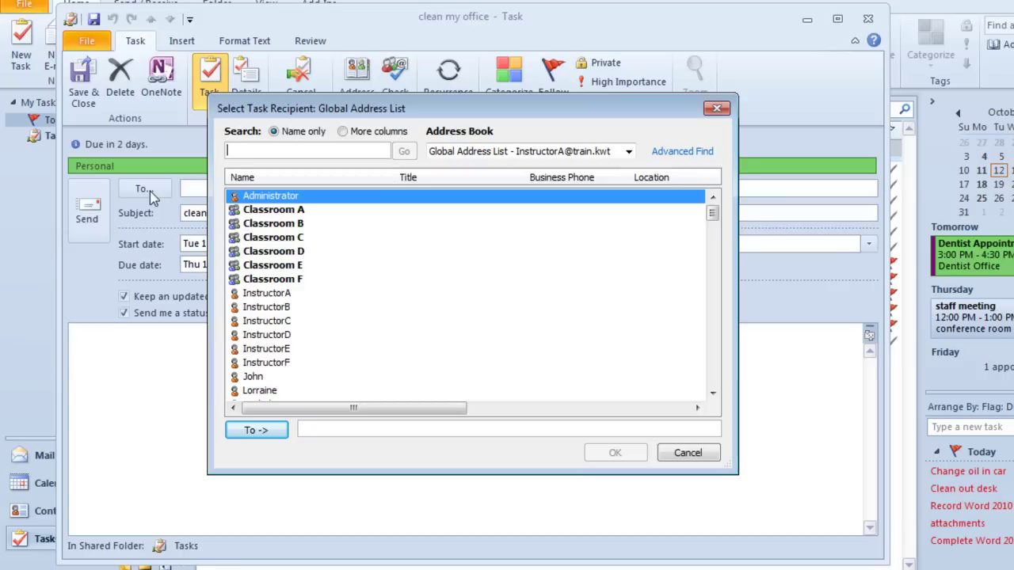
click(681, 453)
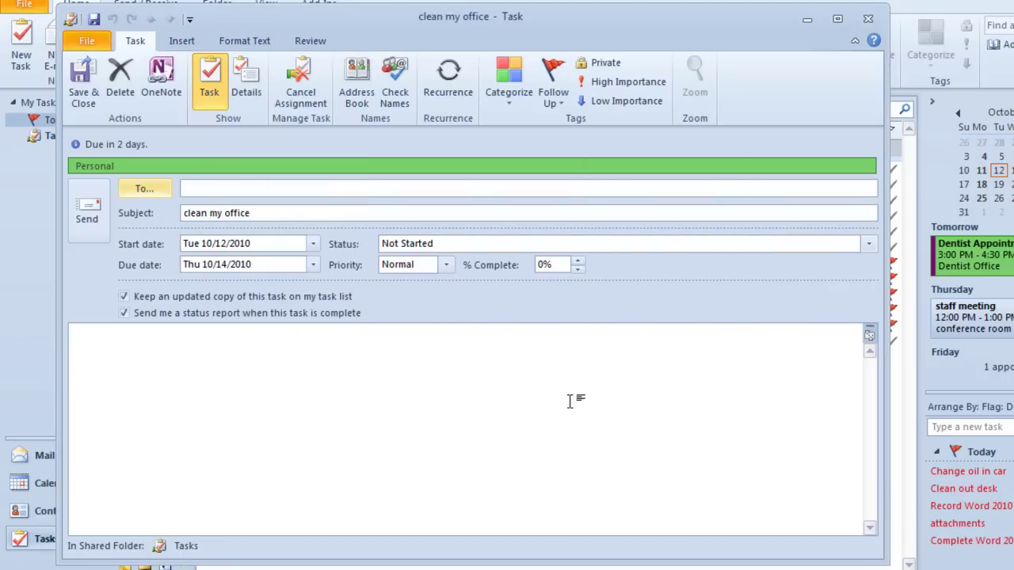
click(307, 91)
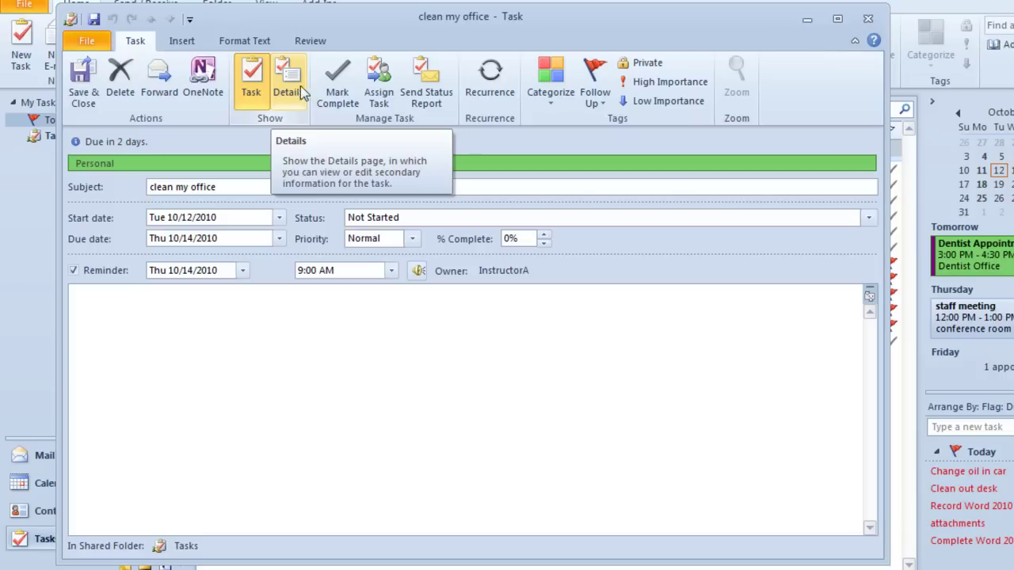
Step: Save the task, mark it complete then not complete again, and scroll the To-Do Bar to This Week
click(92, 89)
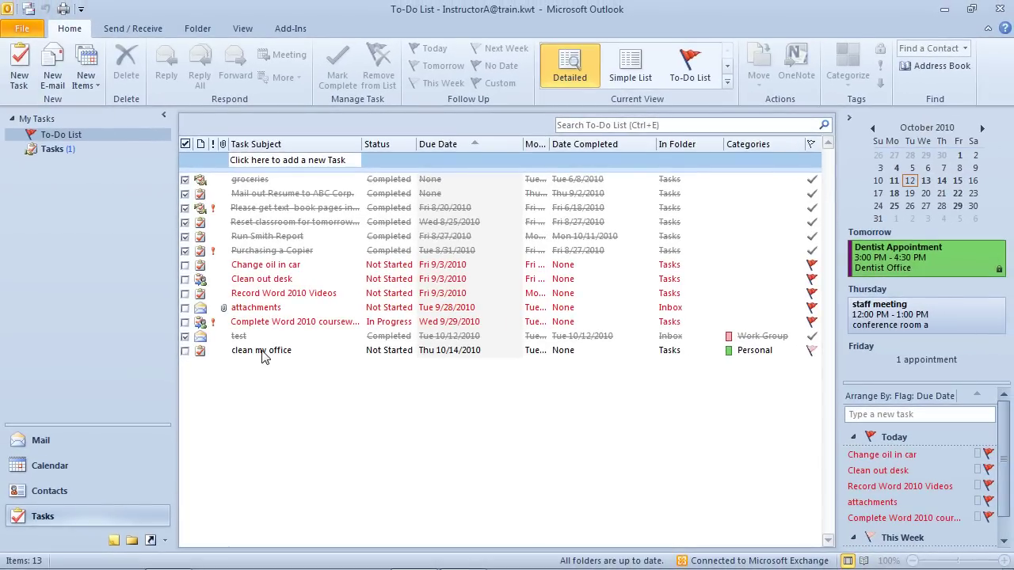
click(264, 356)
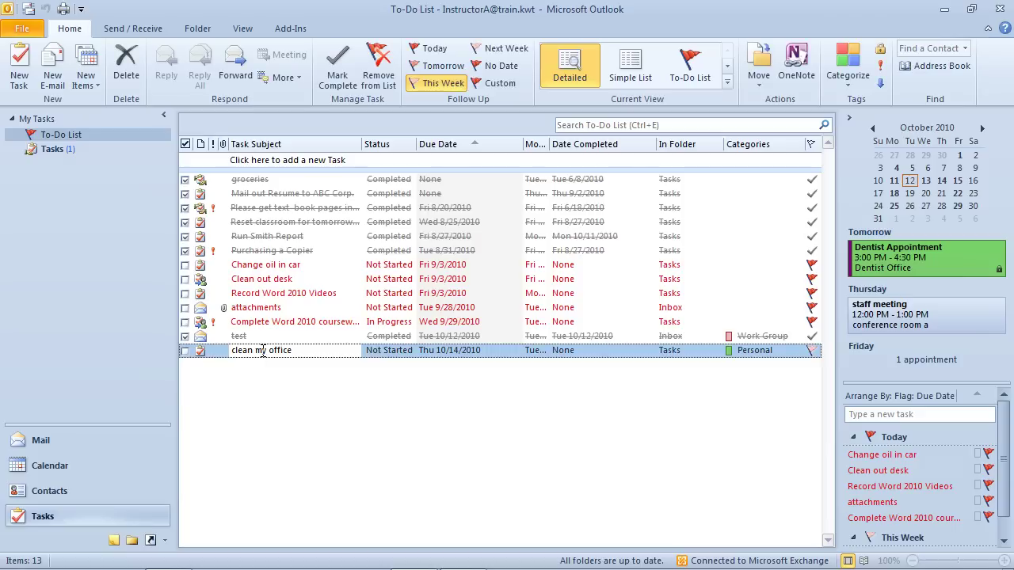
click(185, 351)
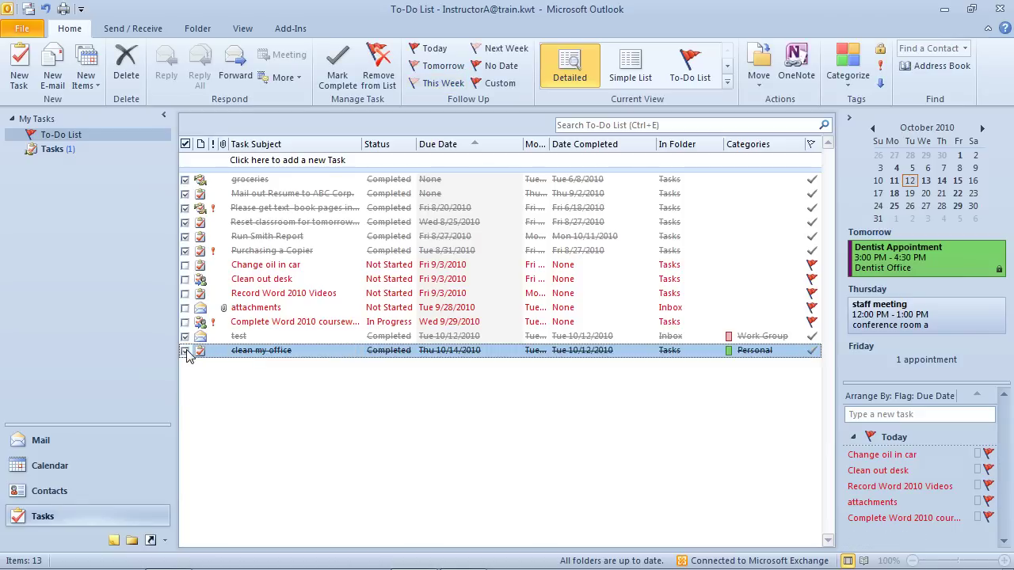
click(186, 351)
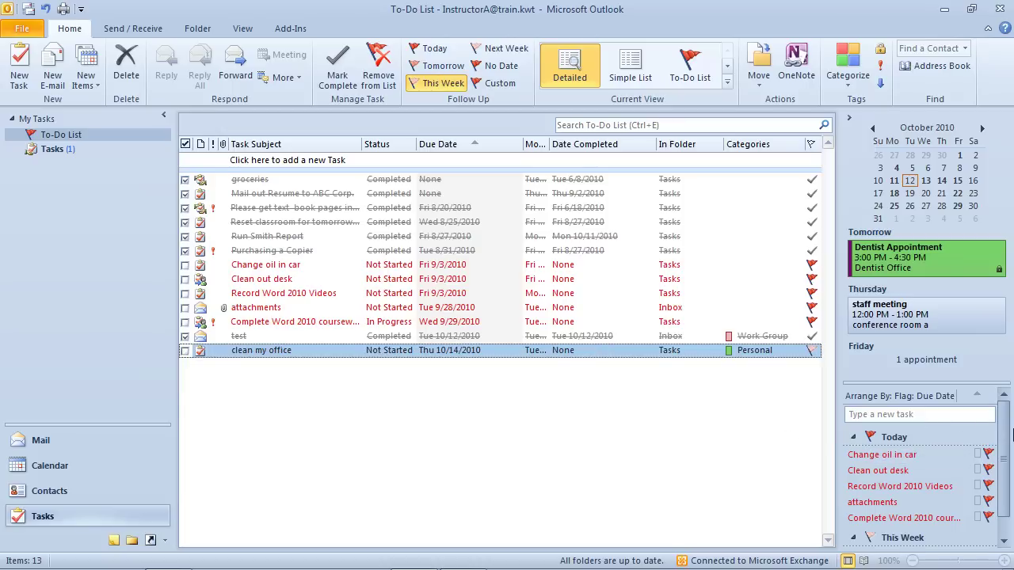
drag(1007, 434, 1006, 458)
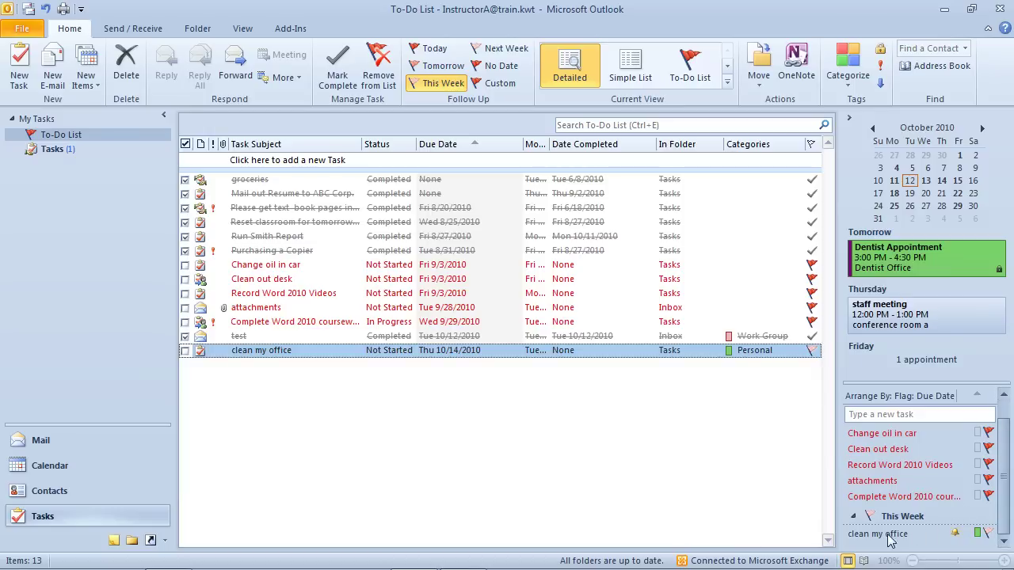
mouse_move(879, 540)
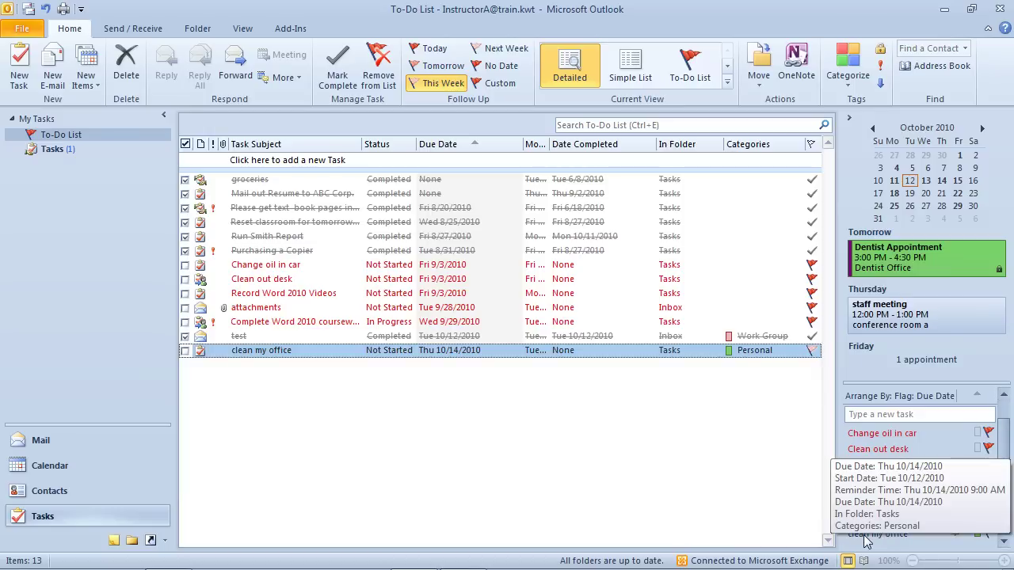
Step: Go to the Mail Inbox, with clean my office still listed under This Week in the To-Do Bar
click(39, 442)
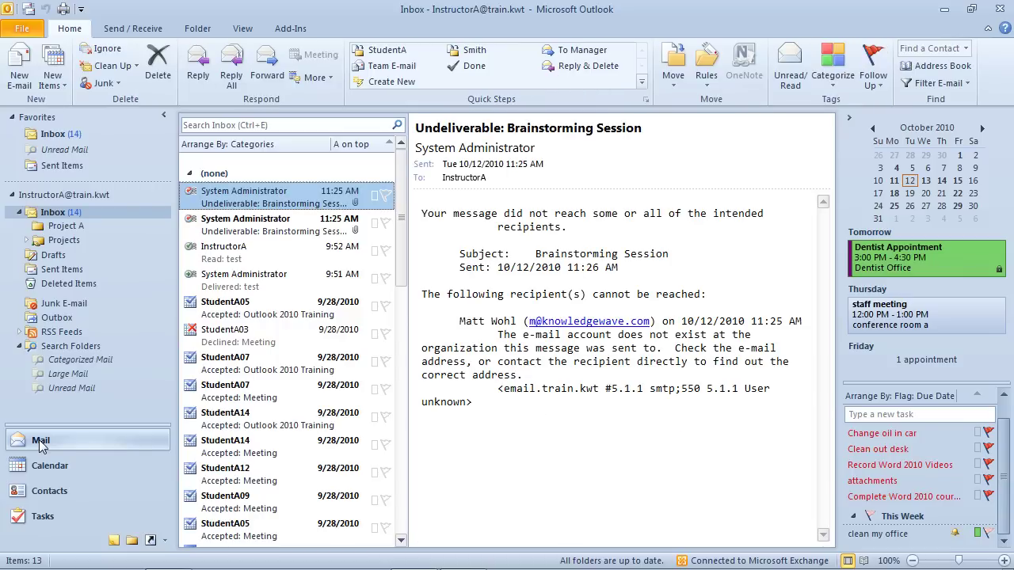
mouse_move(891, 539)
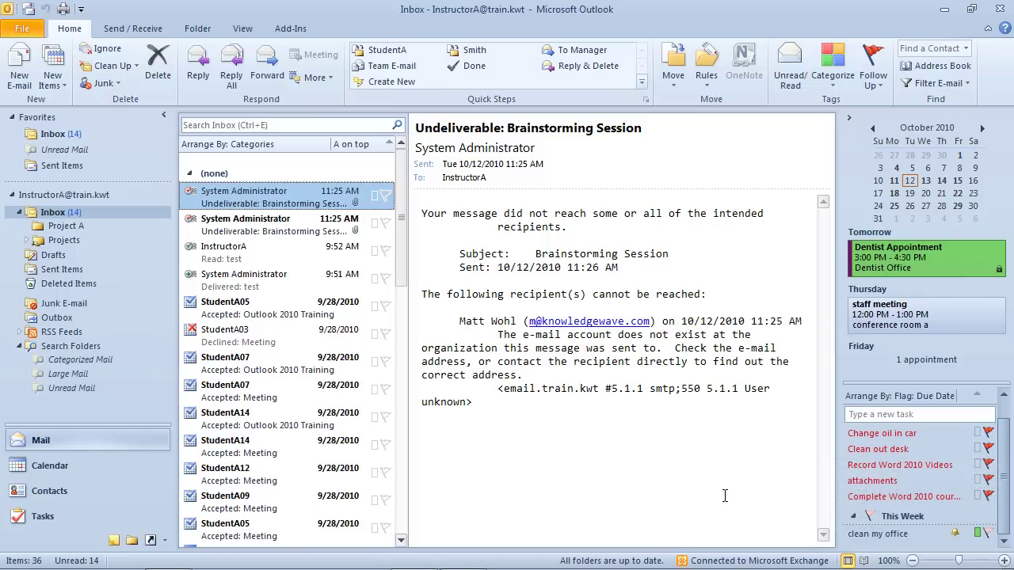
Step: Open the Calendar and set View > Daily Task List to Normal
click(60, 464)
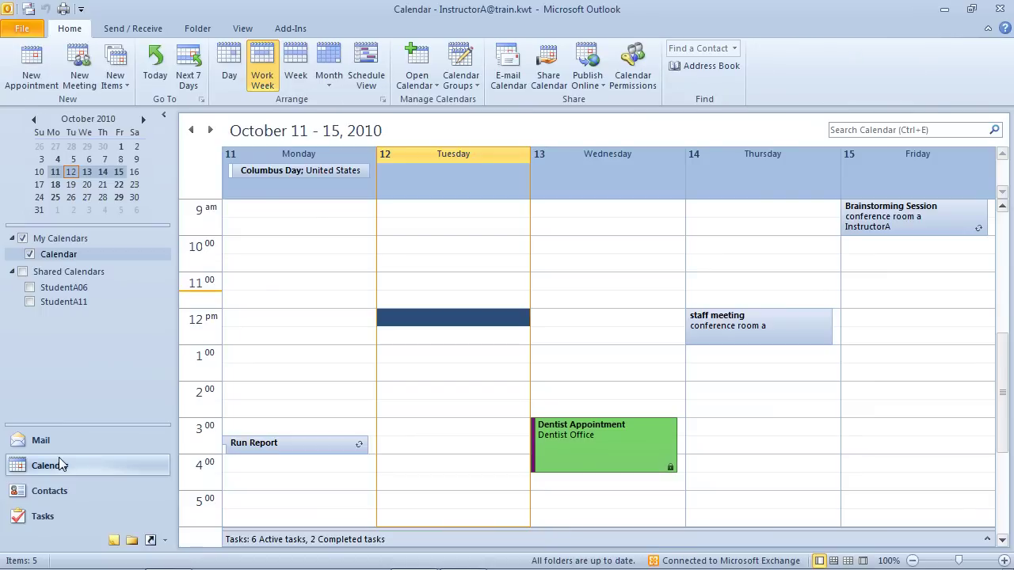
click(252, 30)
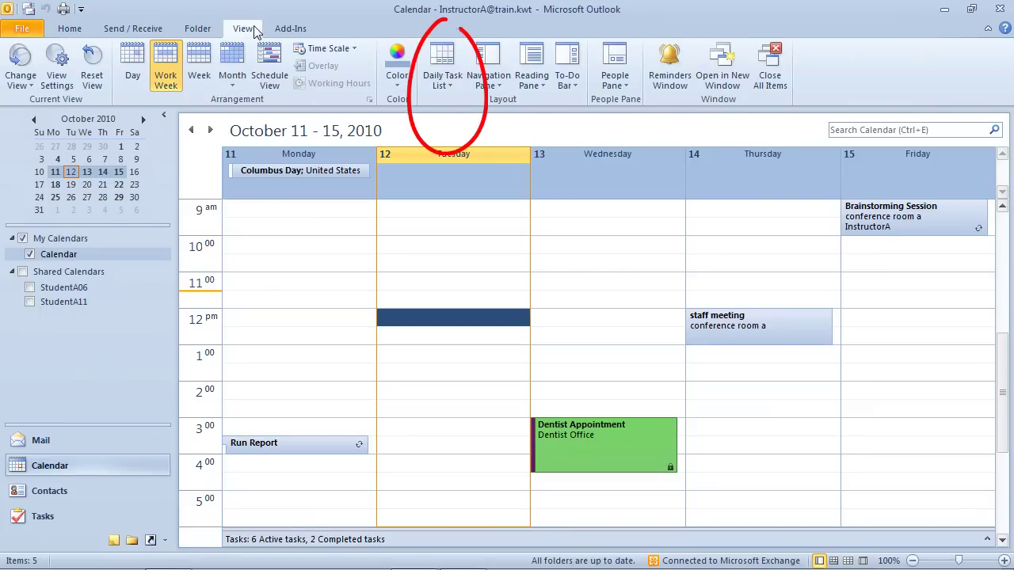
click(438, 73)
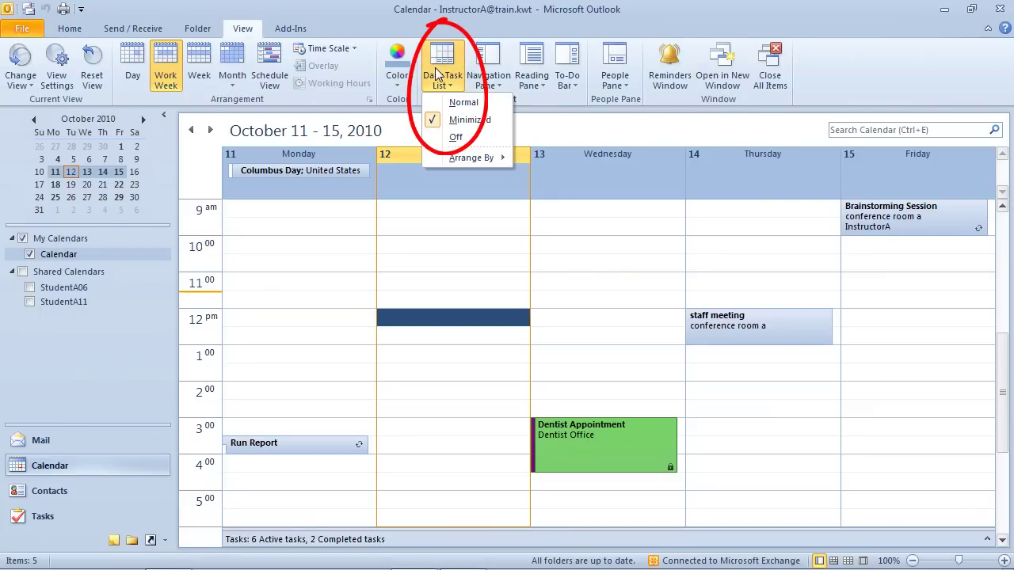
click(463, 103)
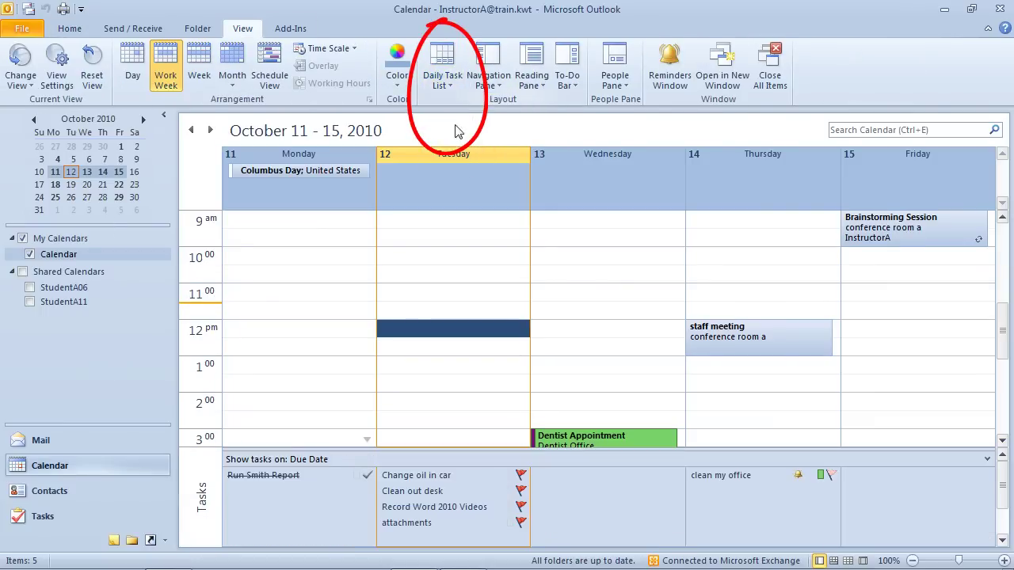